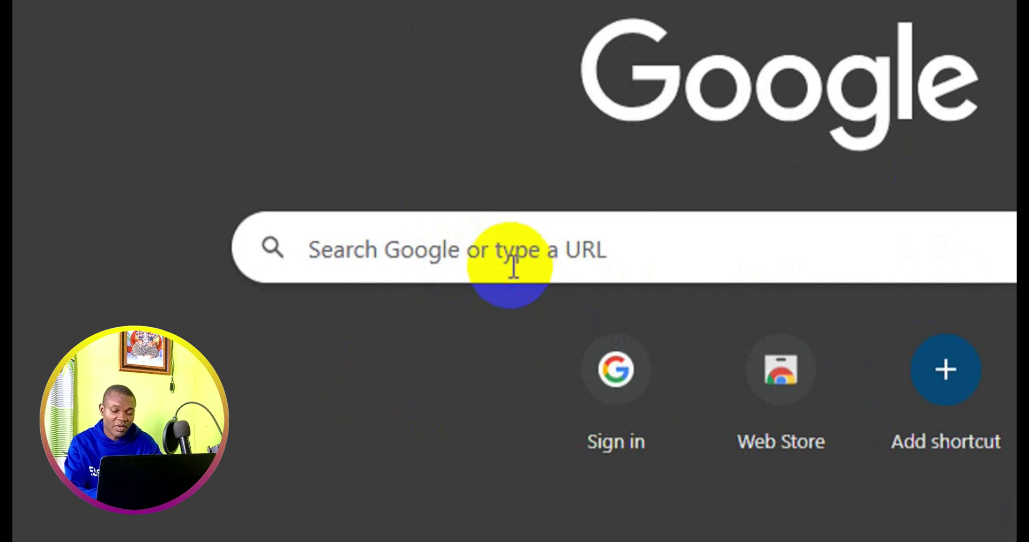
# Search Google for "dafont" and open the DaFont website from the results.
pyautogui.click(469, 241)
pyautogui.write('dafont')
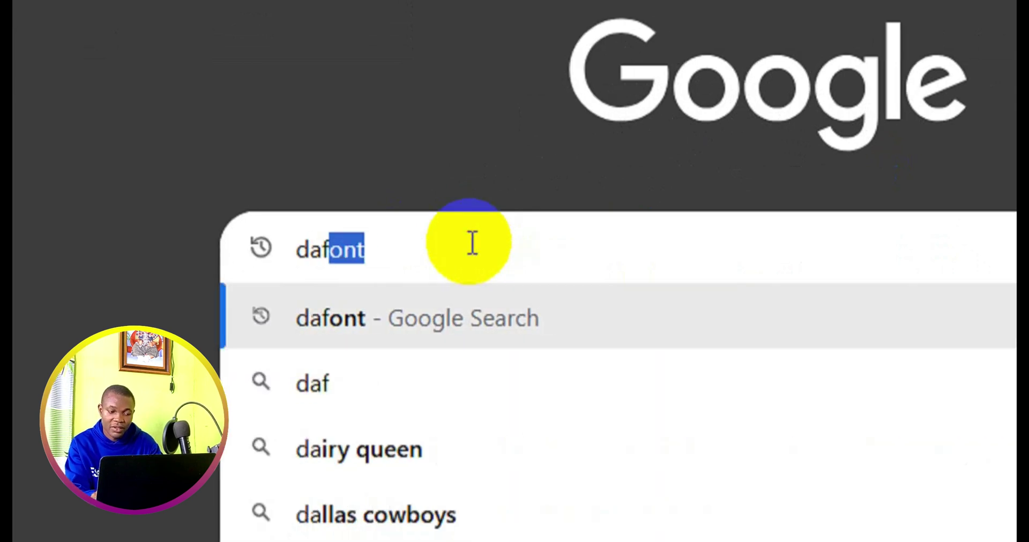
pyautogui.press('Return')
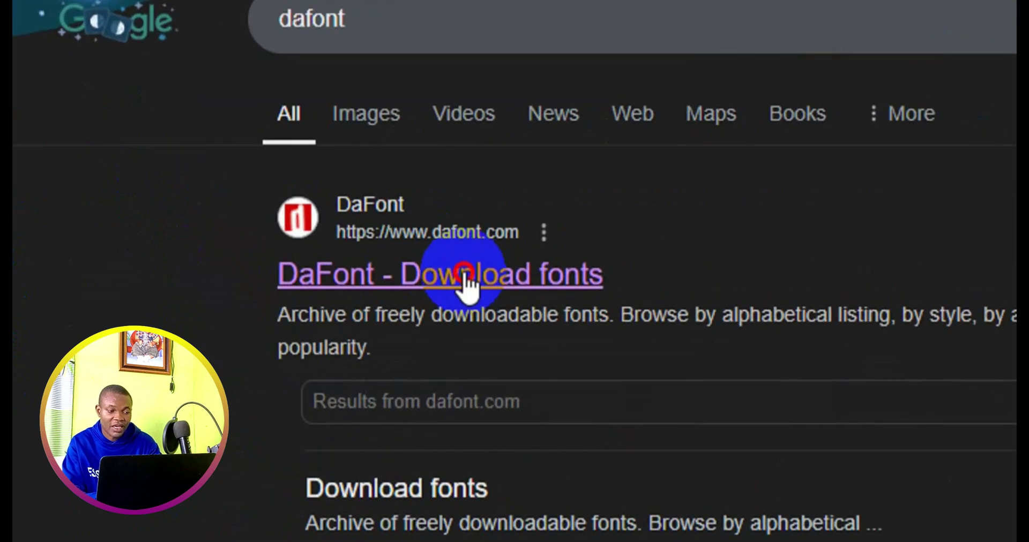
pyautogui.click(464, 274)
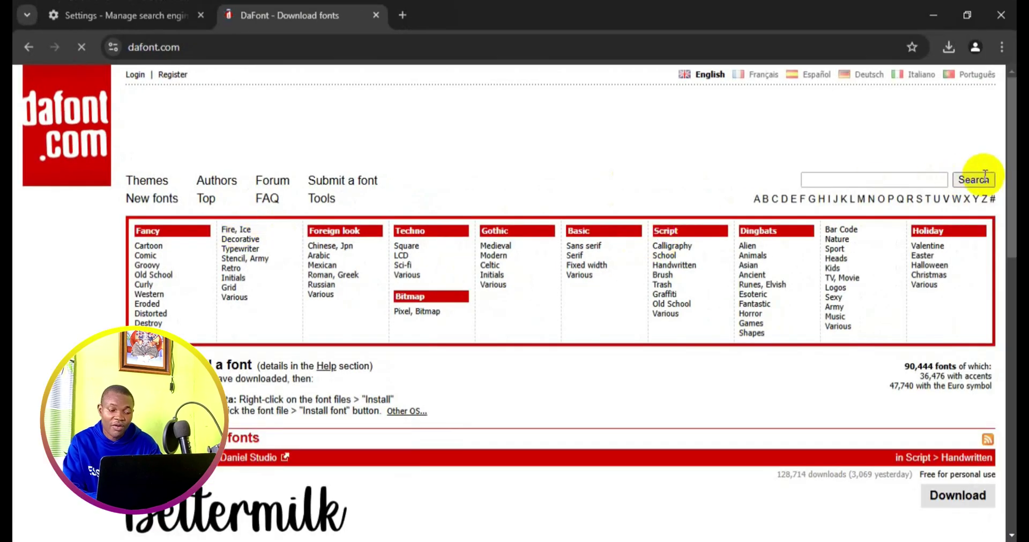
# Download the Trends font by Graphicxell from the recently added fonts and show the recent download history.
pyautogui.moveTo(1004, 179); pyautogui.dragTo(1007, 316)
pyautogui.scroll(-6, 571, 302)
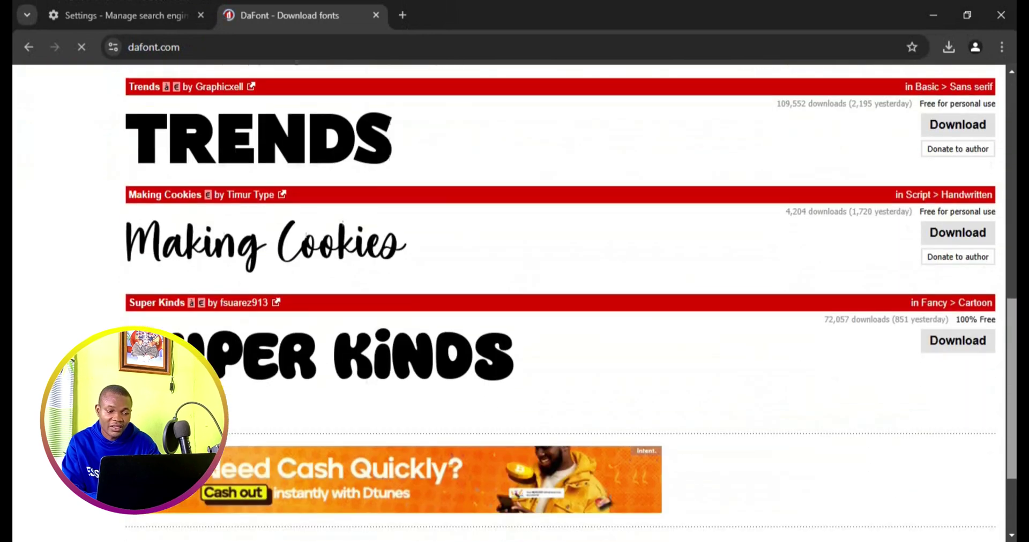
pyautogui.scroll(6, 572, 303)
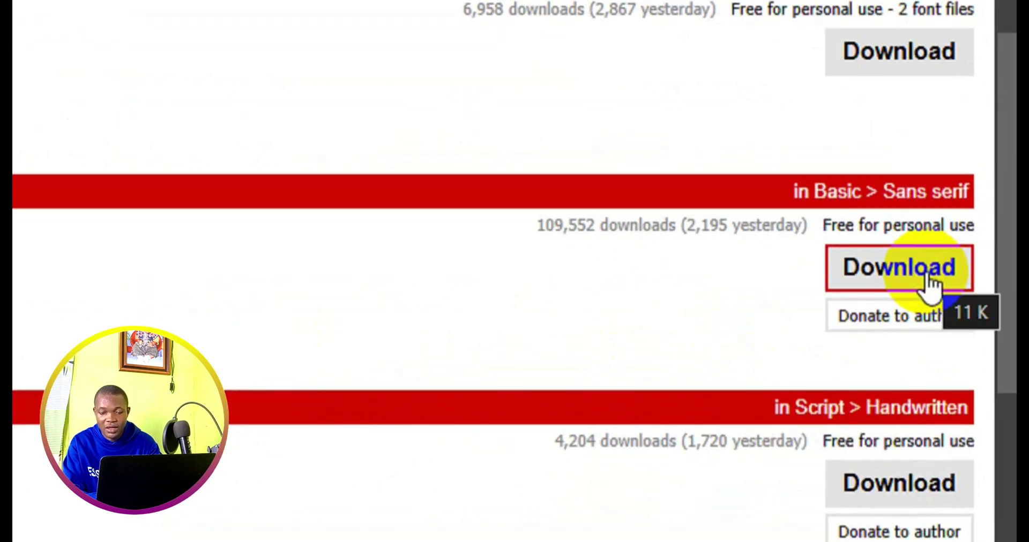
pyautogui.click(929, 285)
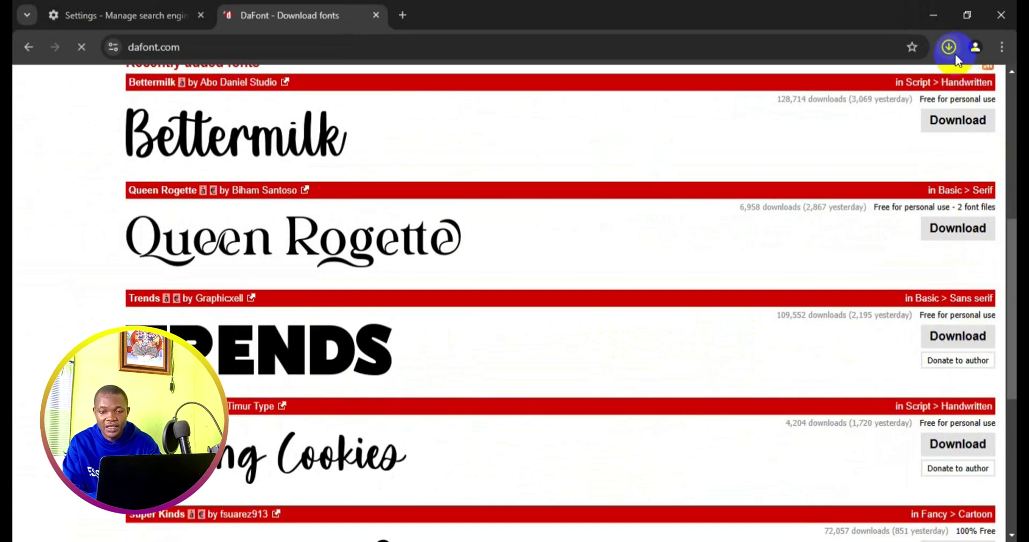
pyautogui.click(953, 52)
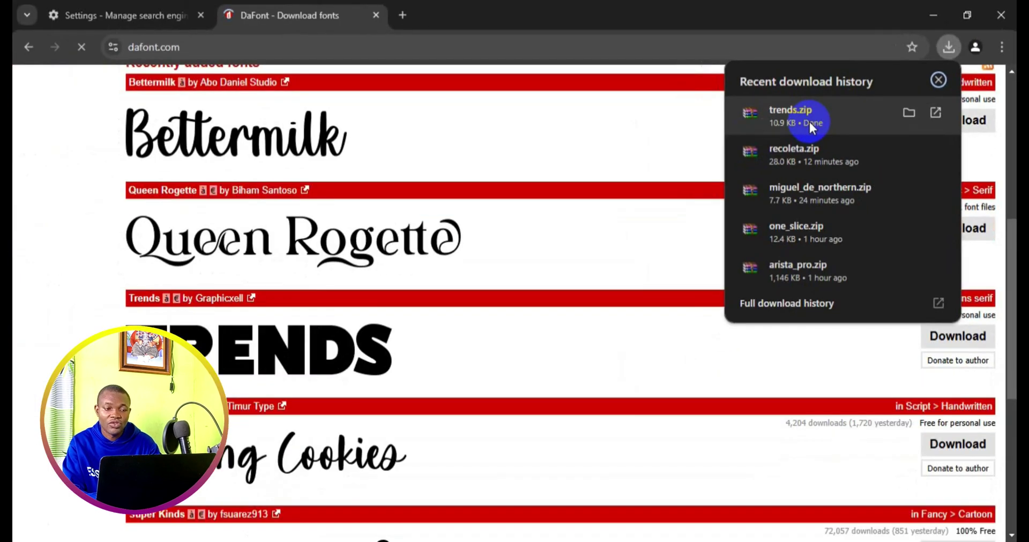
# Switch to File Explorer, open the Downloads folder and select the trends archive.
pyautogui.click(701, 24)
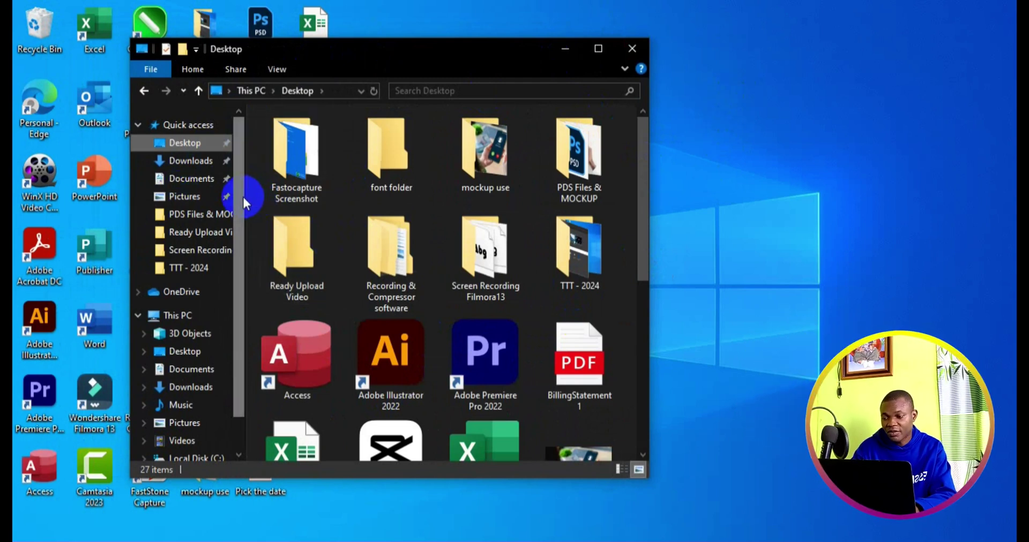
pyautogui.moveTo(242, 195); pyautogui.dragTo(243, 274)
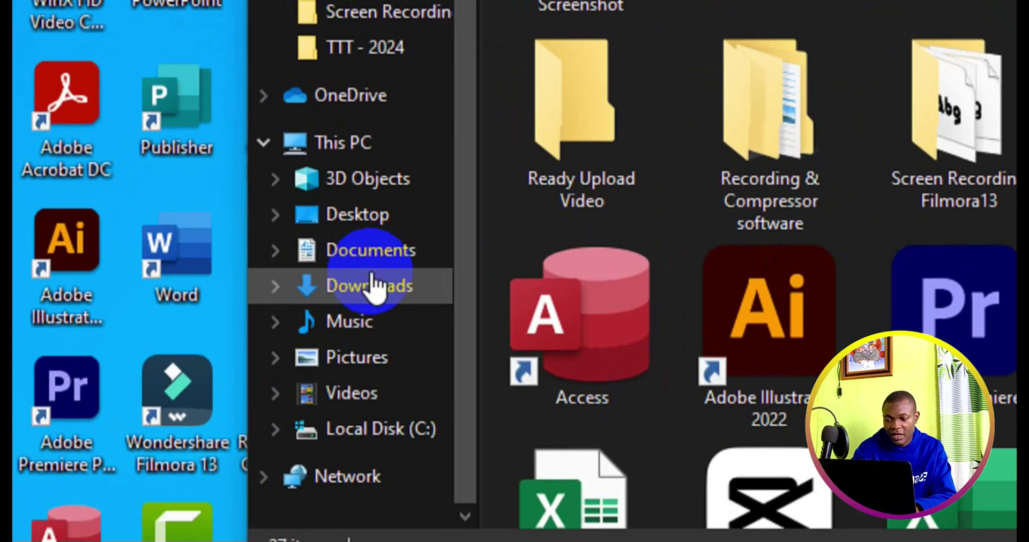
pyautogui.click(371, 284)
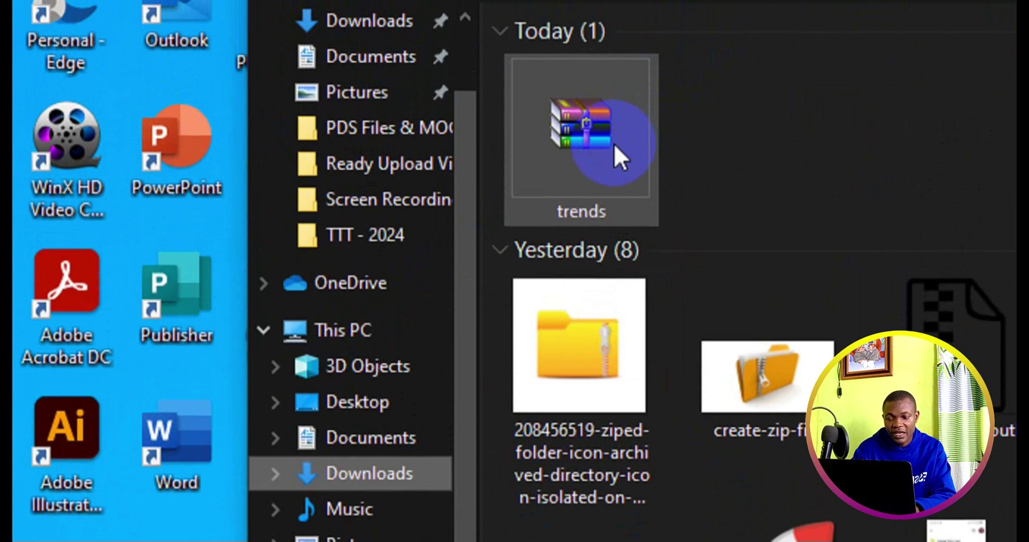
pyautogui.click(612, 153)
pyautogui.click(595, 198)
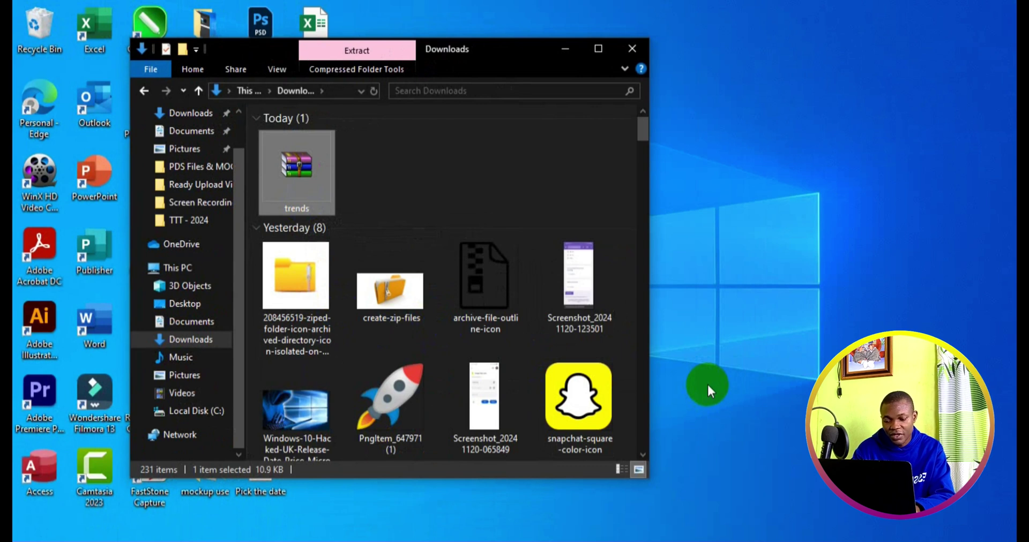
# Bring up the "font folder" window beside Downloads and move the trends archive into it.
pyautogui.moveTo(426, 536)
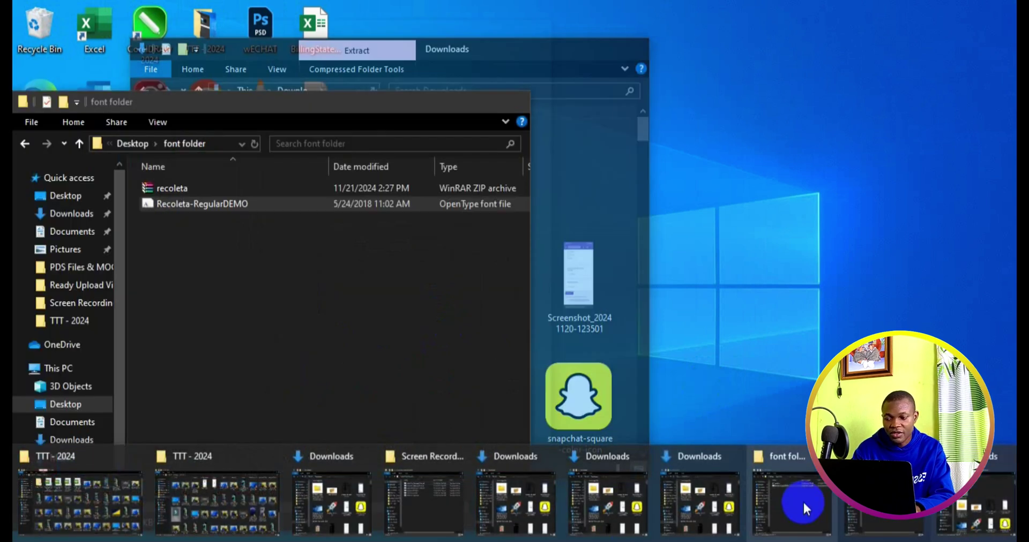
pyautogui.click(802, 500)
pyautogui.moveTo(360, 108); pyautogui.dragTo(840, 50)
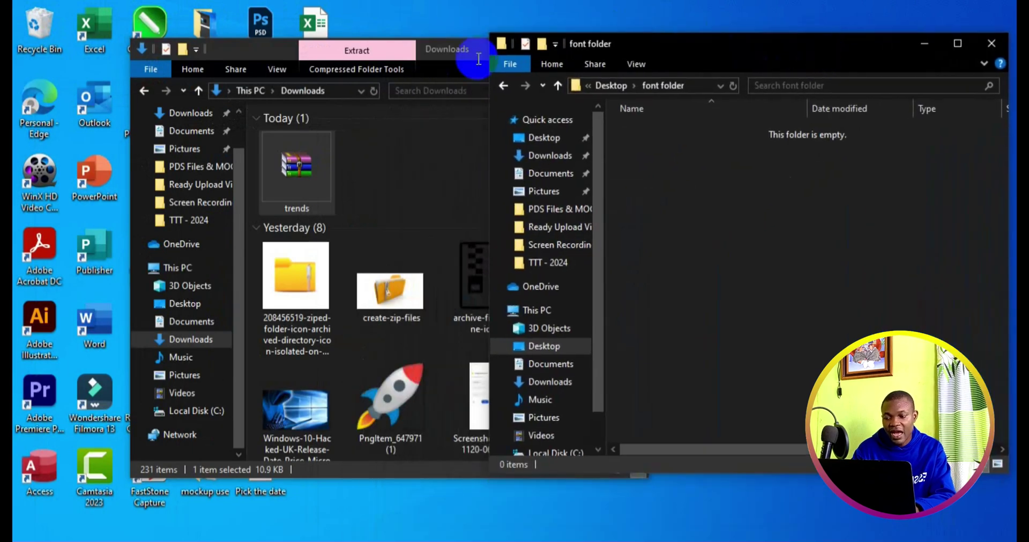
pyautogui.click(305, 180)
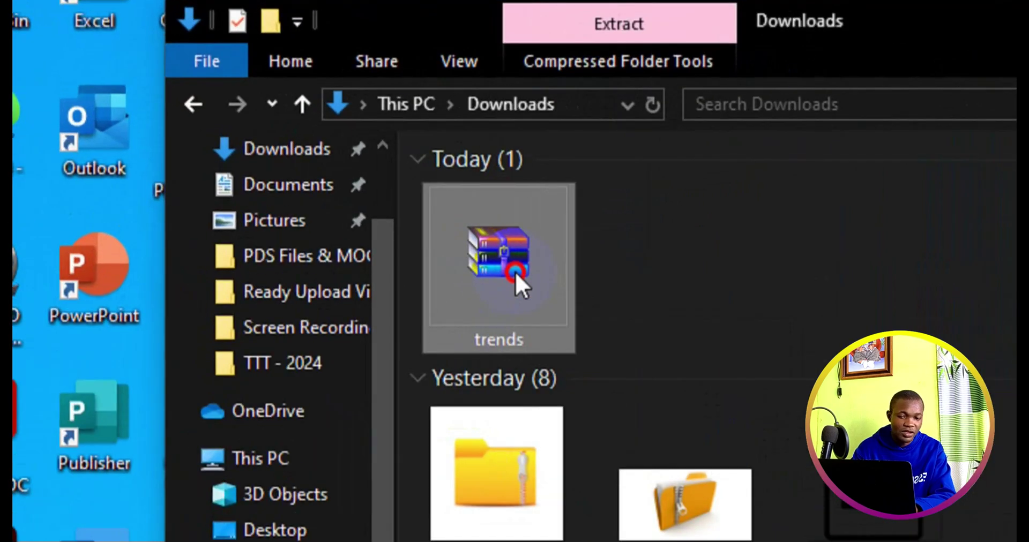
pyautogui.moveTo(304, 175); pyautogui.dragTo(479, 166)
pyautogui.moveTo(806, 258); pyautogui.dragTo(1028, 380)
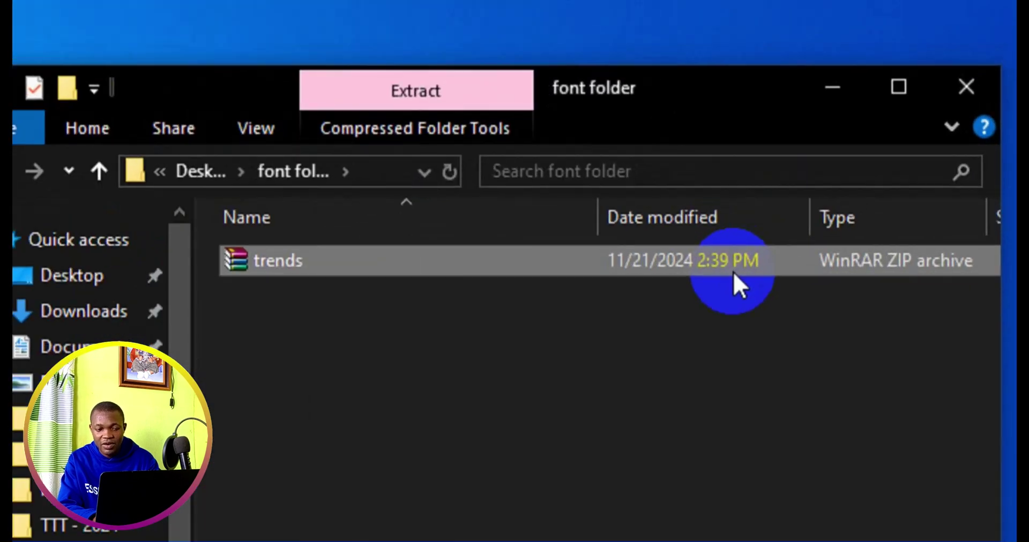
# Extract the trends archive directly into the font folder and select the extracted Trends font file.
pyautogui.rightClick(733, 266)
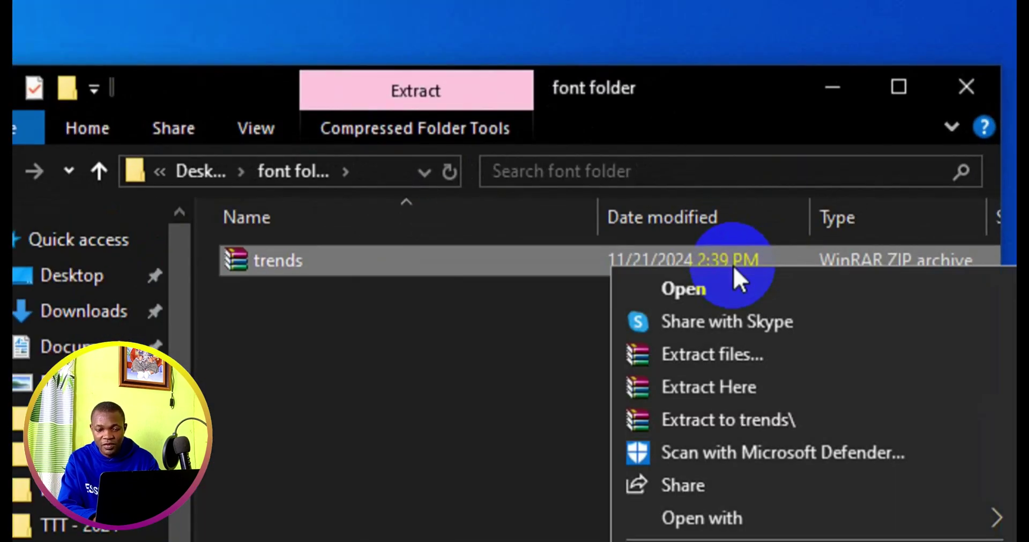
pyautogui.click(722, 399)
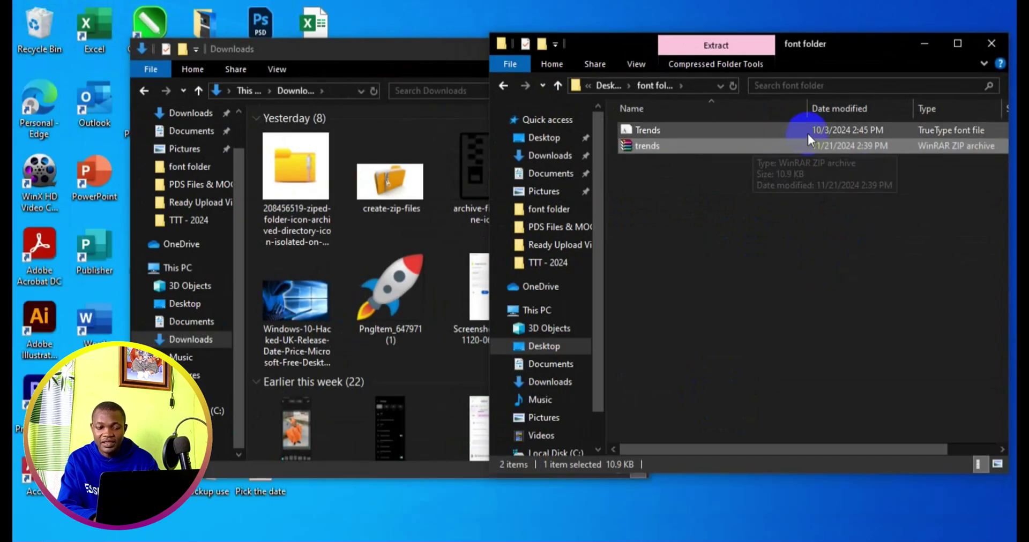
pyautogui.click(797, 129)
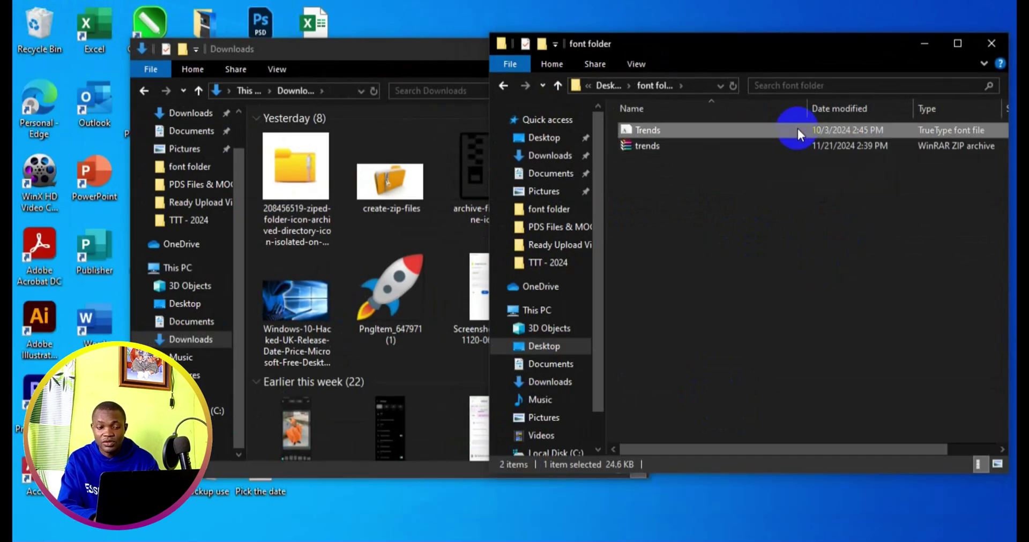
# Preview the Trends TrueType font file, install the font, and minimize the preview and font folder windows.
pyautogui.doubleClick(834, 130)
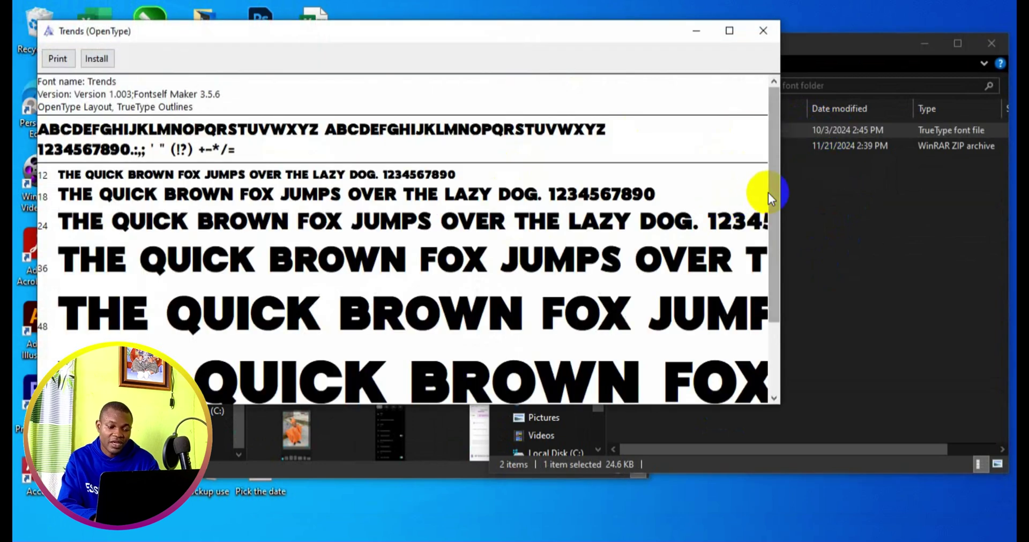
pyautogui.scroll(-3, 769, 198)
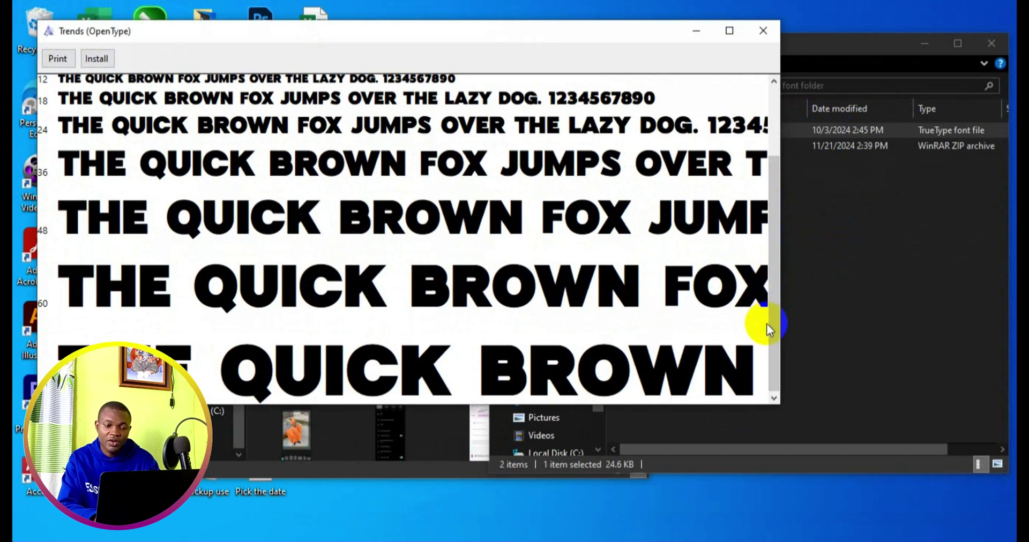
pyautogui.moveTo(776, 284); pyautogui.dragTo(783, 167)
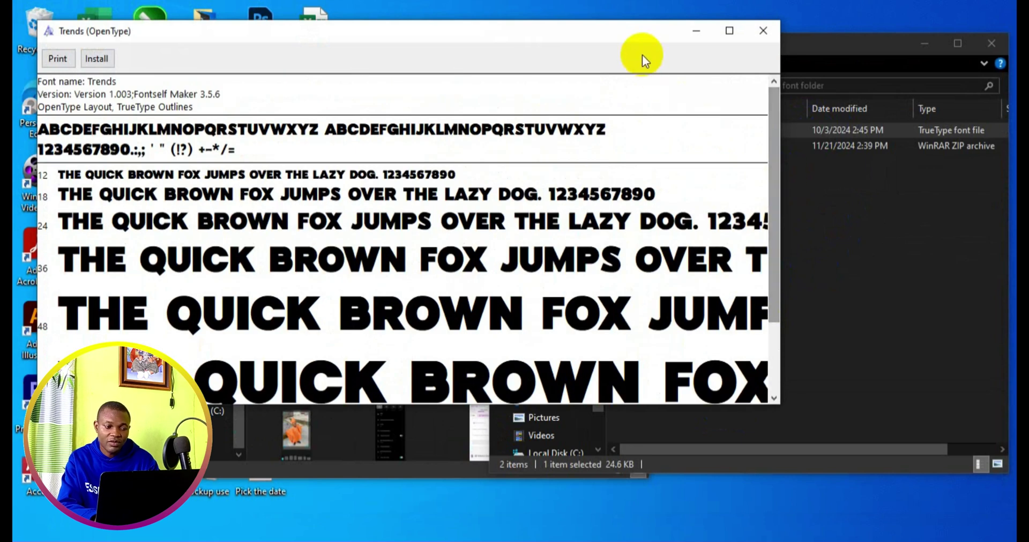
pyautogui.moveTo(628, 34); pyautogui.dragTo(801, 55)
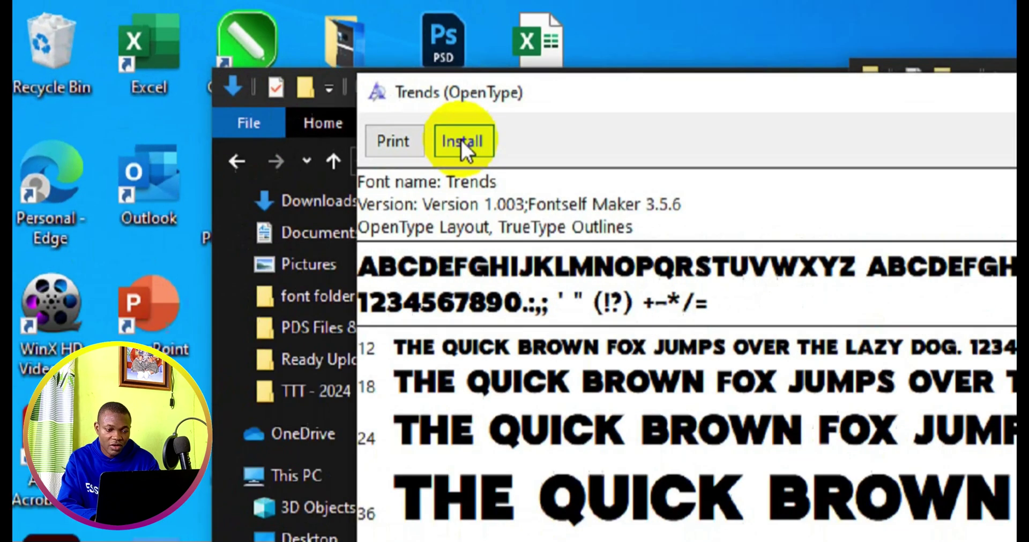
pyautogui.click(271, 80)
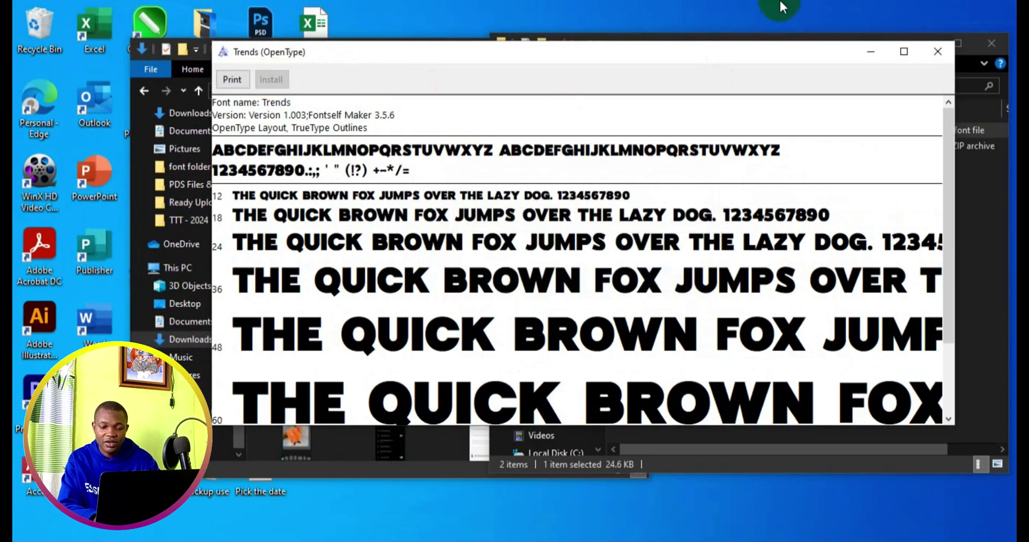
pyautogui.click(870, 54)
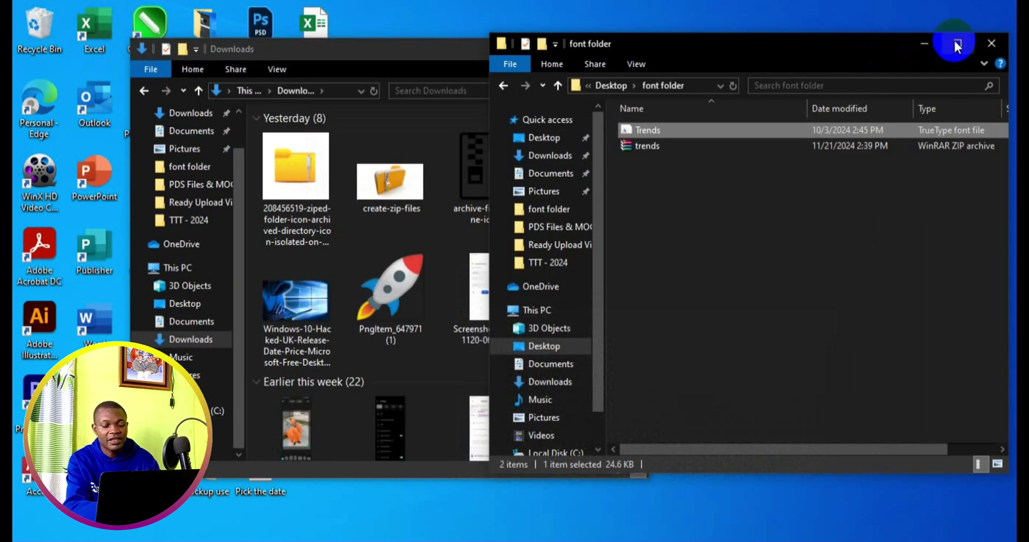
pyautogui.click(924, 43)
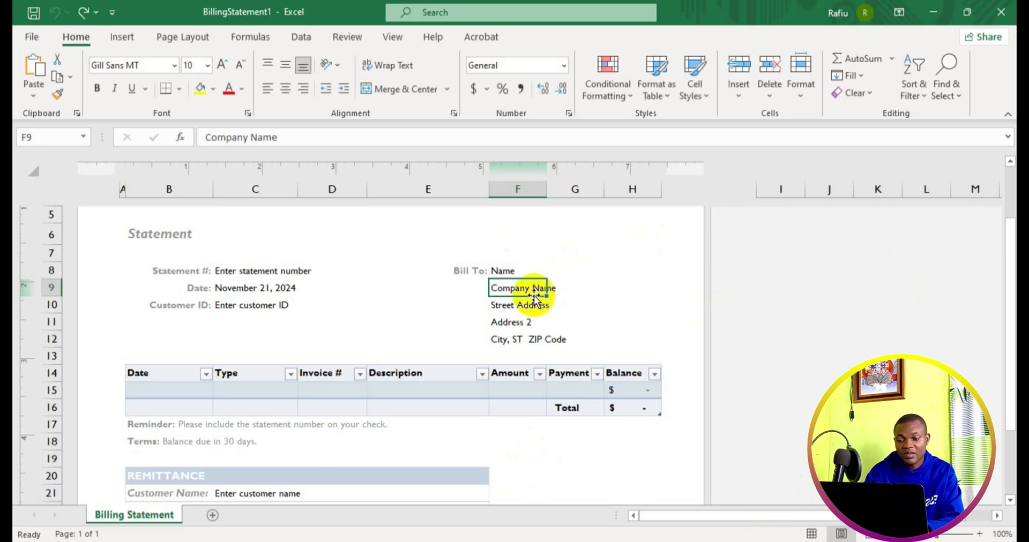
# Select the Company Name cell F9 in the BillingStatement1 workbook in Excel and reduce the maximized window to a floating one.
pyautogui.click(549, 290)
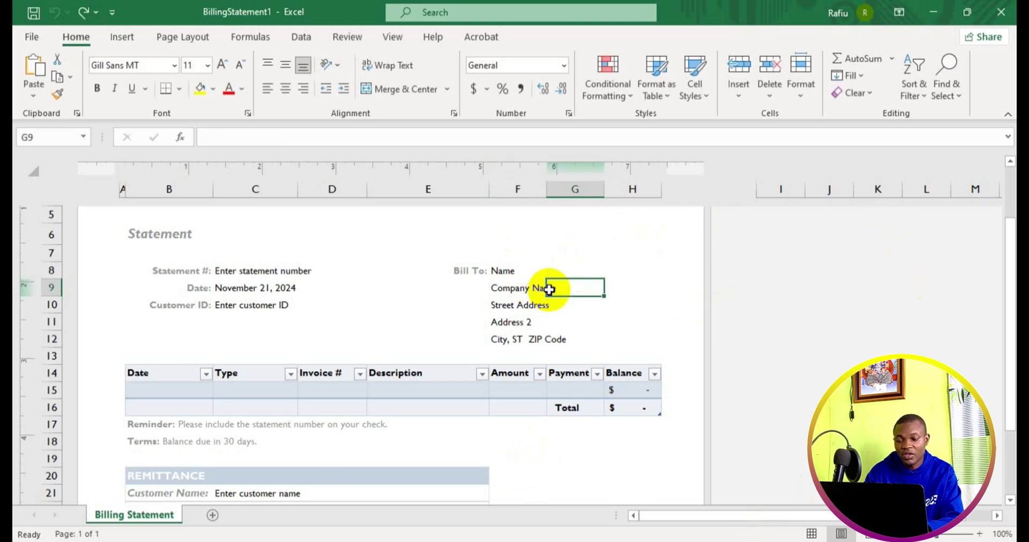
pyautogui.click(521, 291)
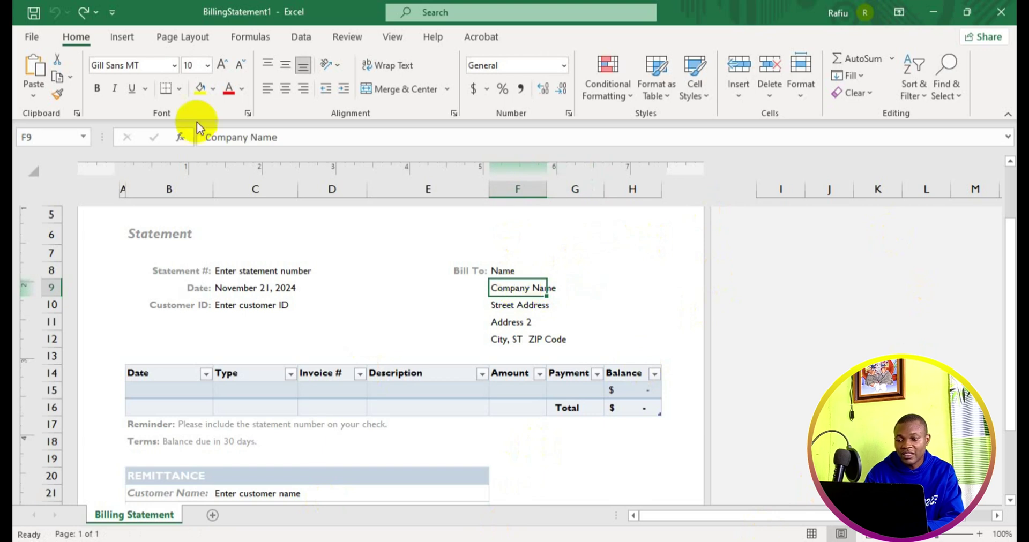
pyautogui.doubleClick(346, 15)
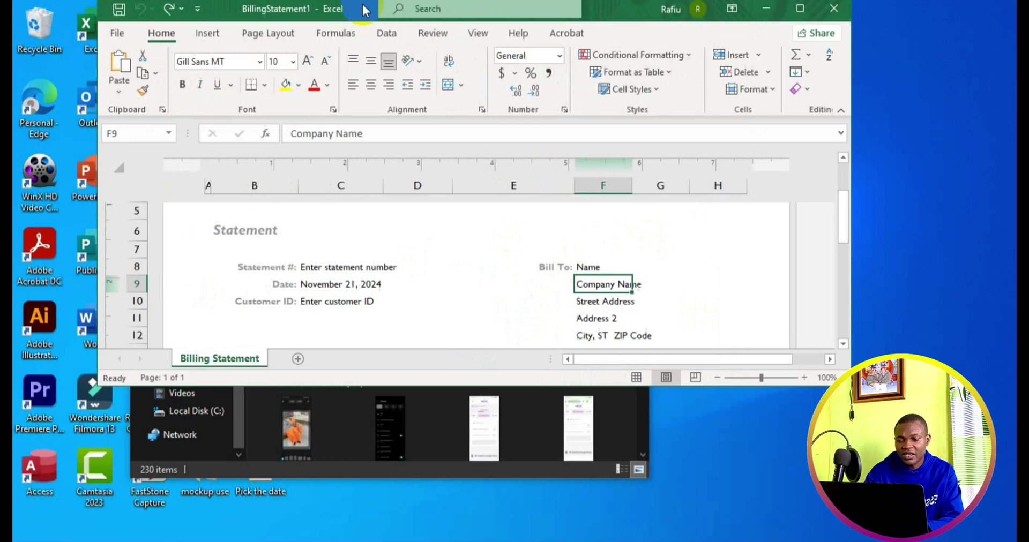
pyautogui.moveTo(364, 7); pyautogui.dragTo(426, 28)
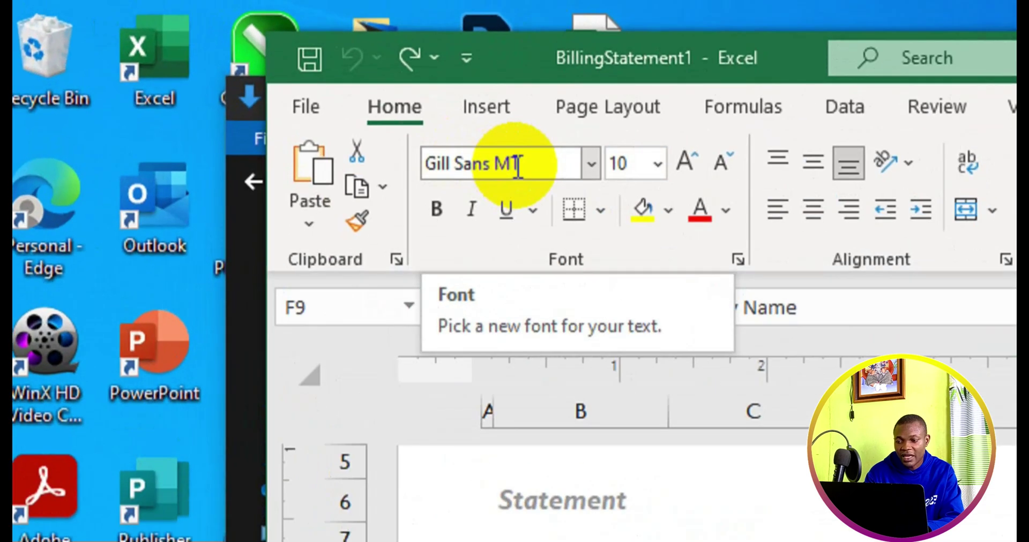
# Enter "Trend" as the font of the Company Name cell and open the list of available fonts.
pyautogui.click(518, 165)
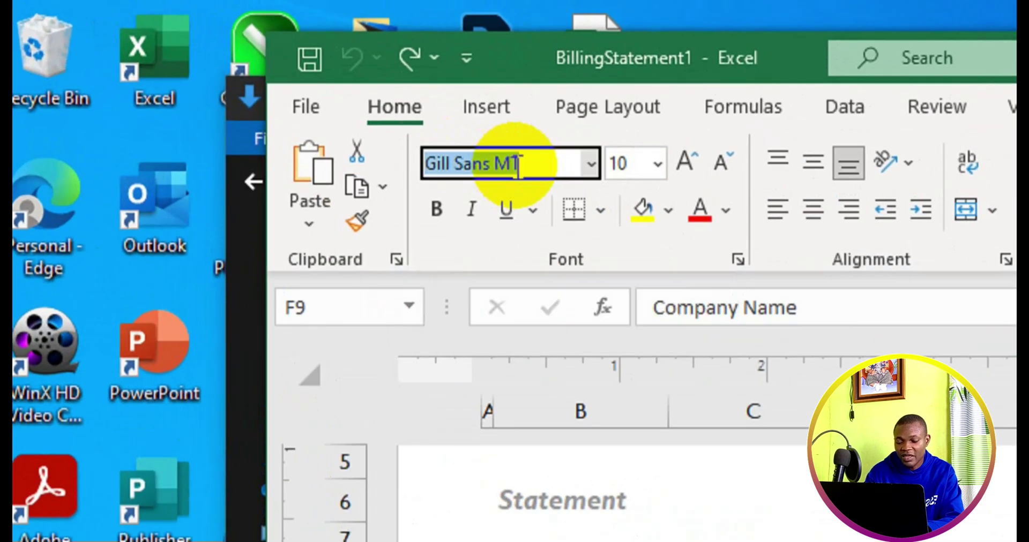
pyautogui.write('Trend')
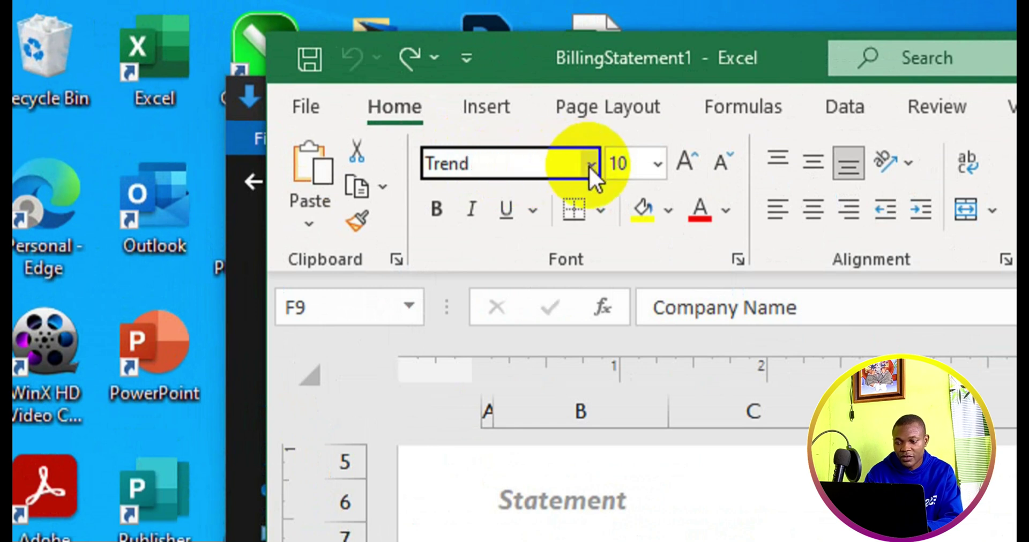
pyautogui.click(589, 164)
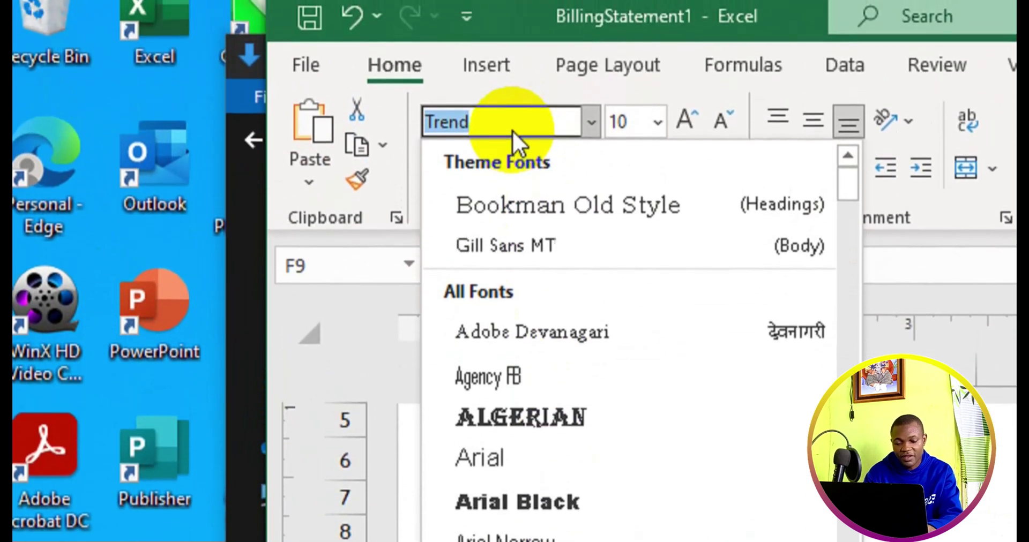
# Find the Trends font among the available fonts and apply it to the Company Name cell F9.
pyautogui.click(512, 130)
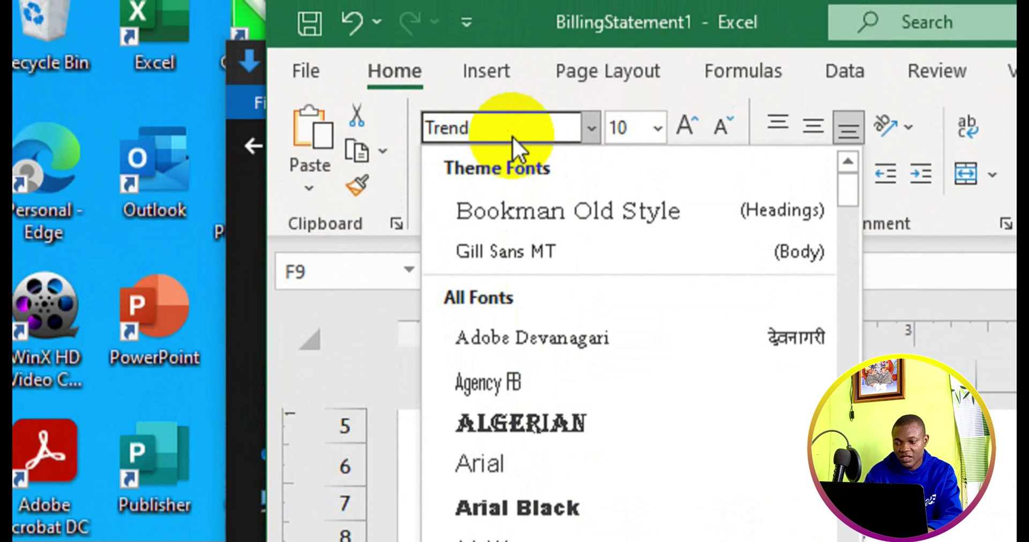
pyautogui.press('BackSpace')
pyautogui.press('BackSpace')
pyautogui.press('BackSpace')
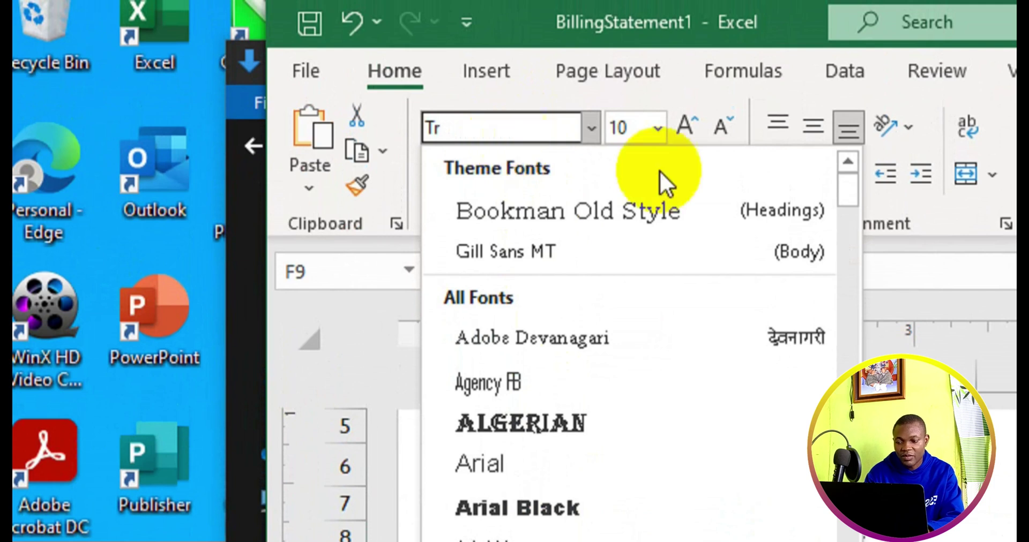
pyautogui.scroll(-15, 760, 308)
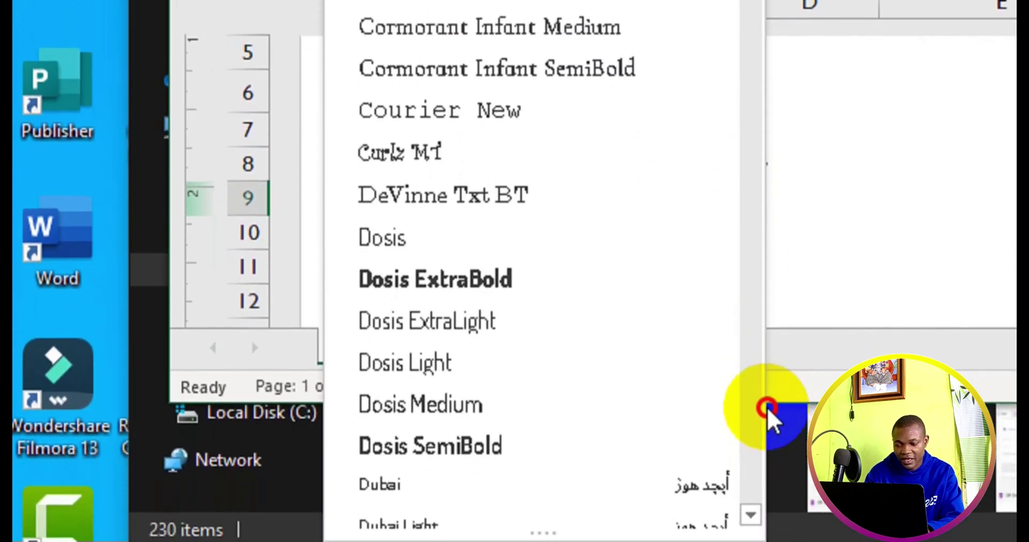
pyautogui.scroll(-15, 759, 426)
pyautogui.moveTo(760, 407); pyautogui.dragTo(758, 407)
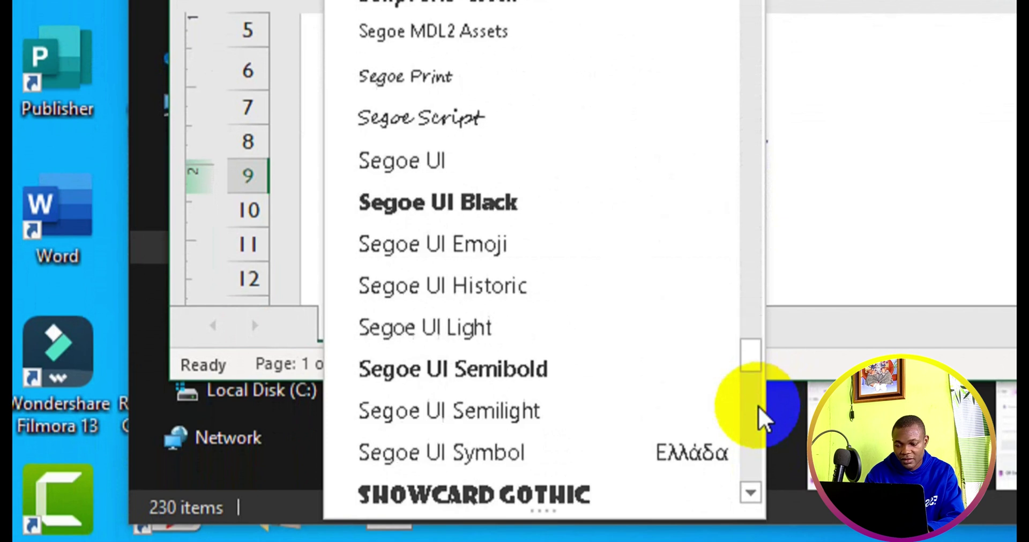
pyautogui.moveTo(751, 362); pyautogui.dragTo(750, 409)
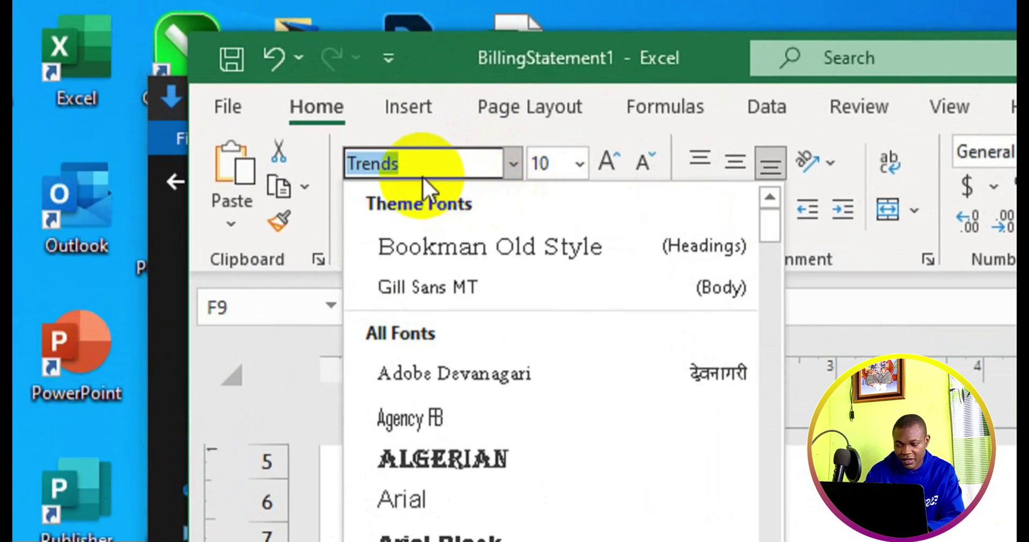
# Browse the available fonts for the Company Name cell from the beginning, and close the list without choosing another font.
pyautogui.click(404, 168)
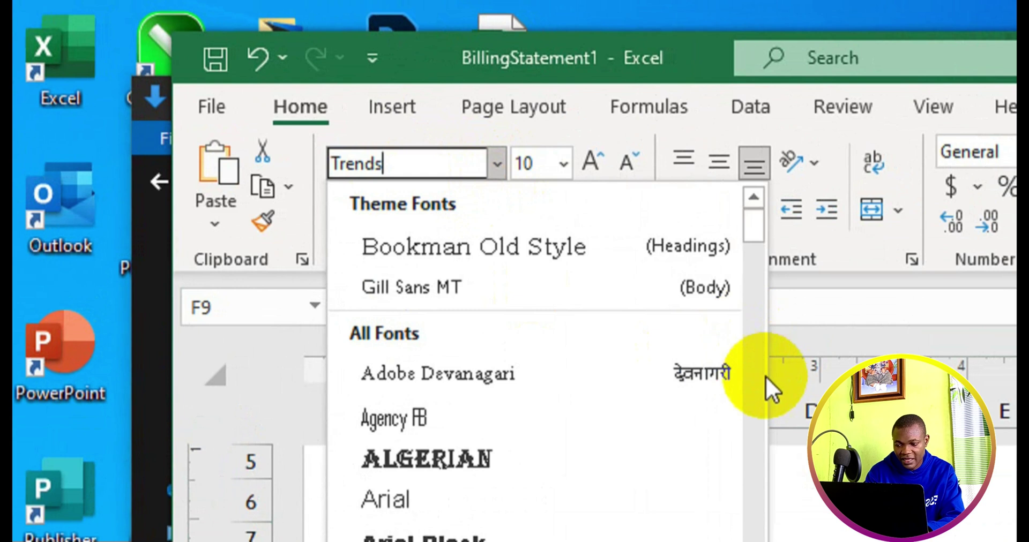
pyautogui.click(758, 415)
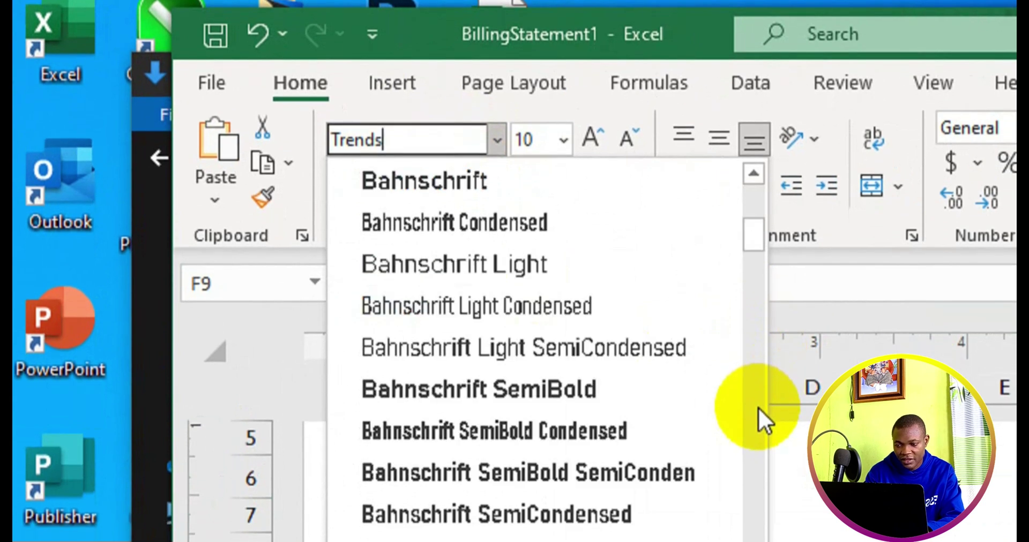
pyautogui.click(758, 415)
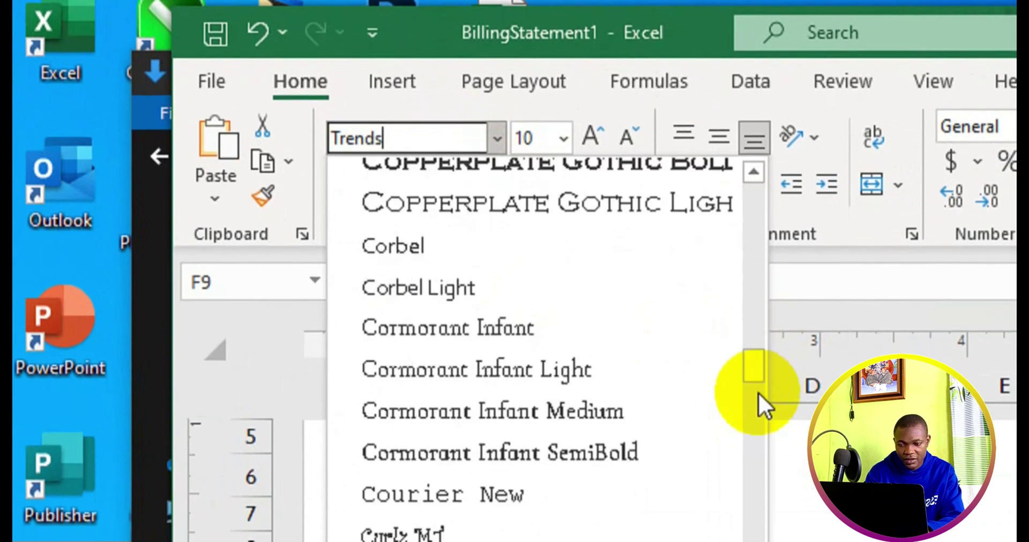
pyautogui.click(757, 394)
pyautogui.click(758, 393)
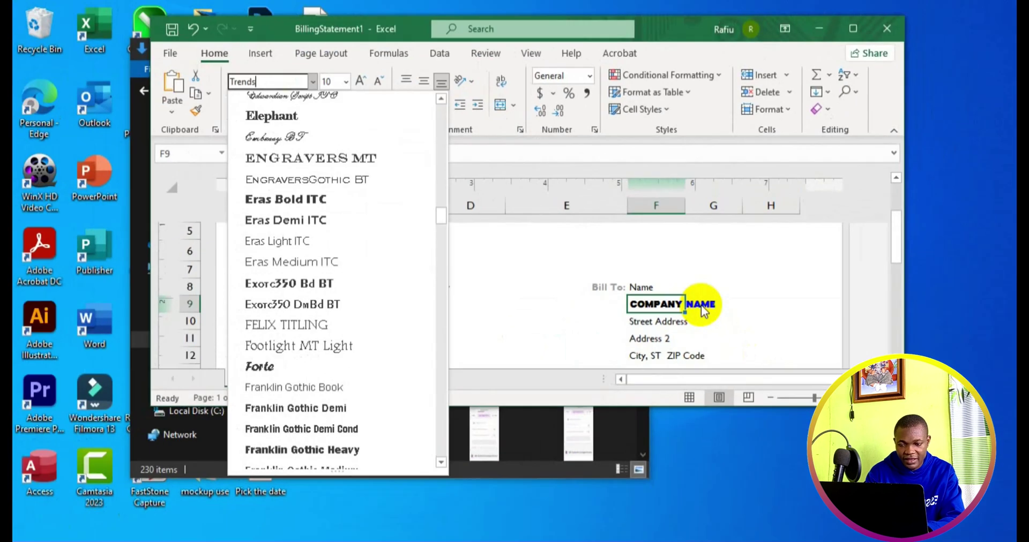
pyautogui.click(700, 304)
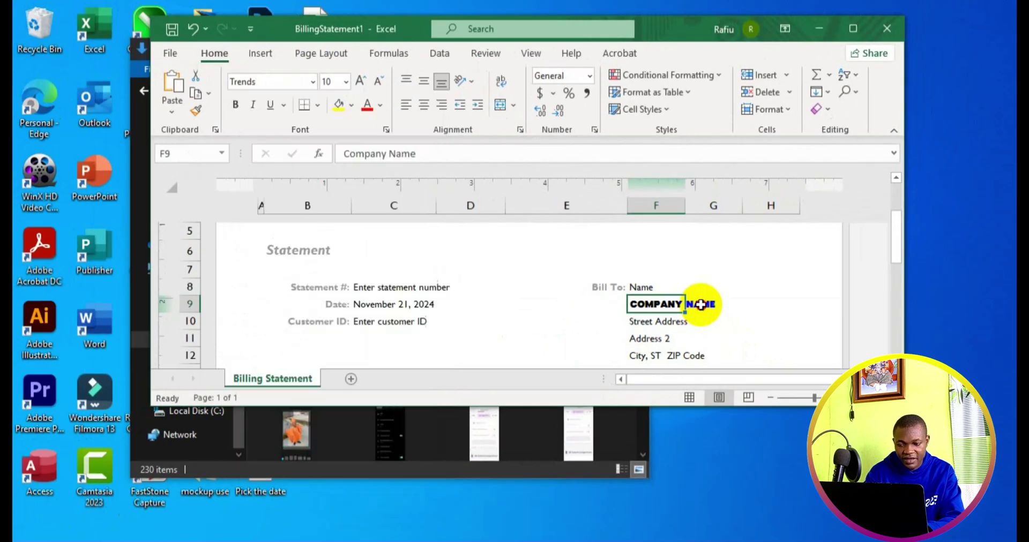
# Apply the Trends font to the Street Address cell F10 and select the empty cell G10.
pyautogui.click(685, 327)
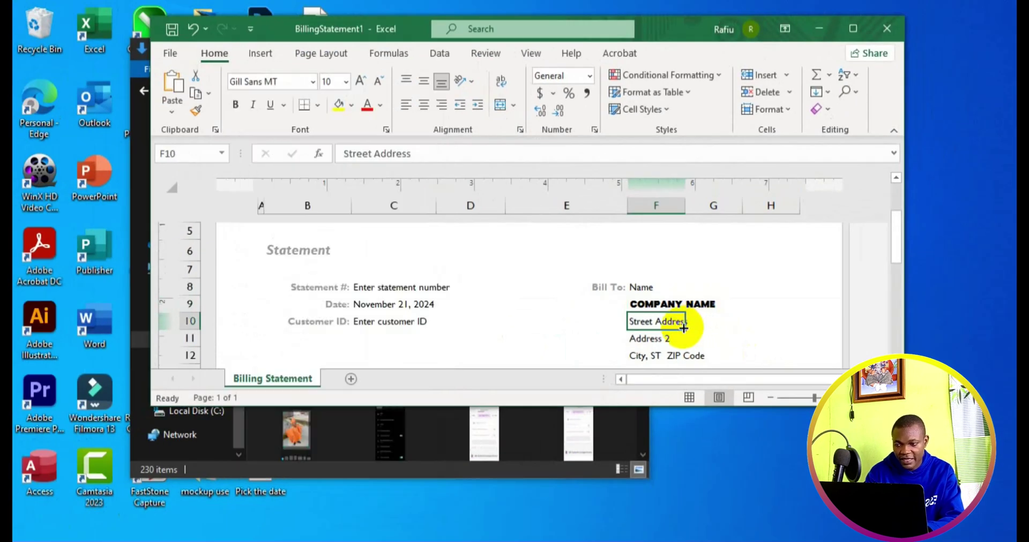
pyautogui.click(273, 81)
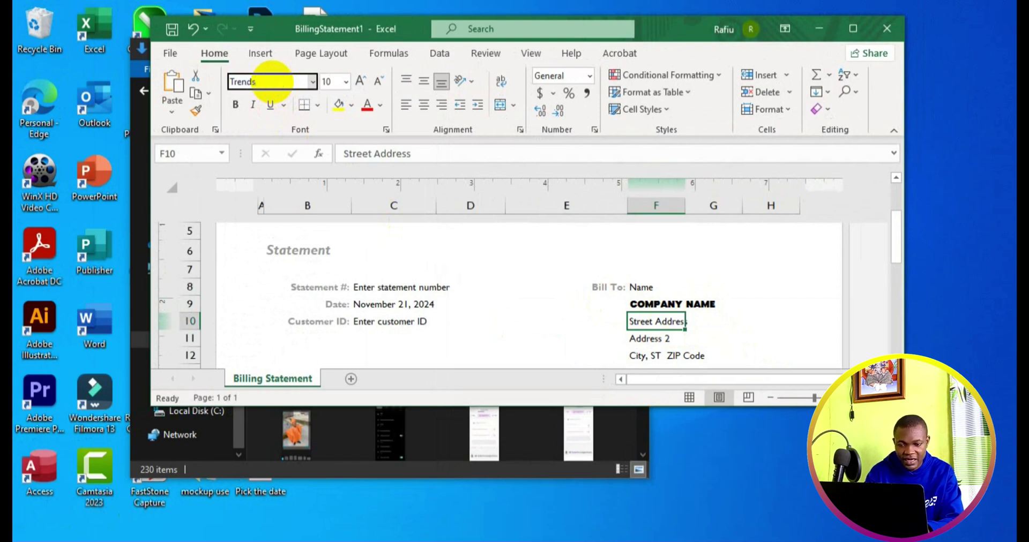
pyautogui.press('Return')
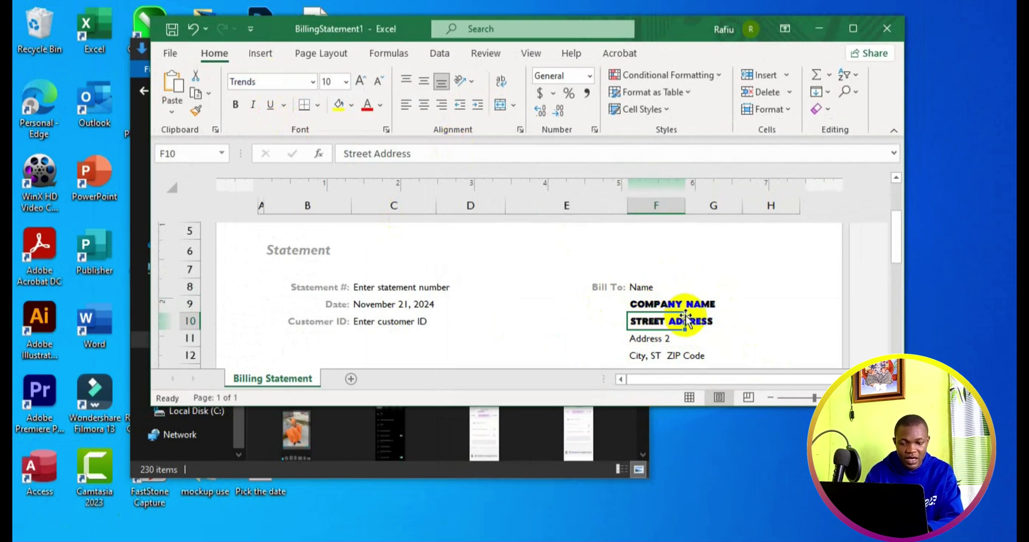
pyautogui.click(705, 321)
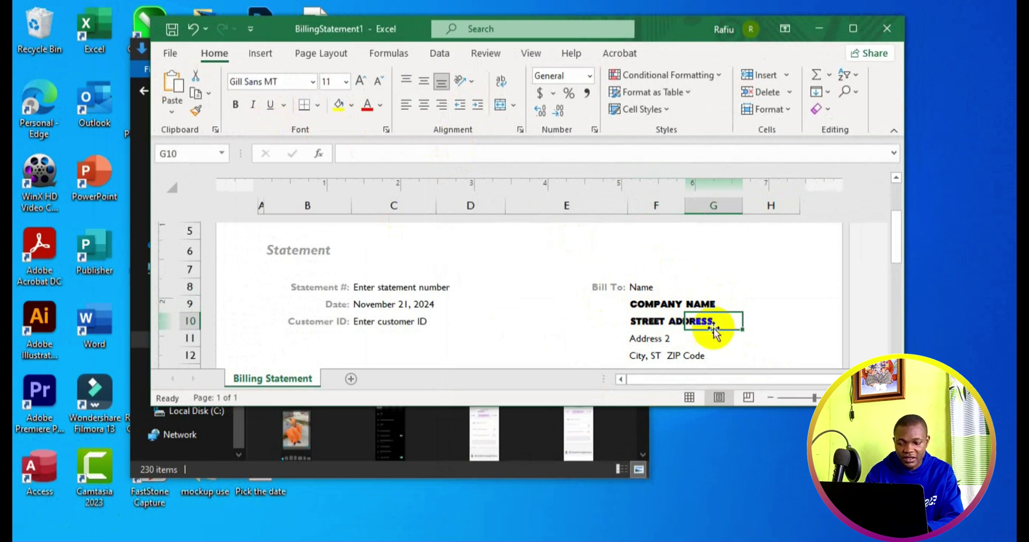
# Apply the Trends font to the "Enter customer ID" cell C10 and reduce its font size to 8.
pyautogui.click(416, 321)
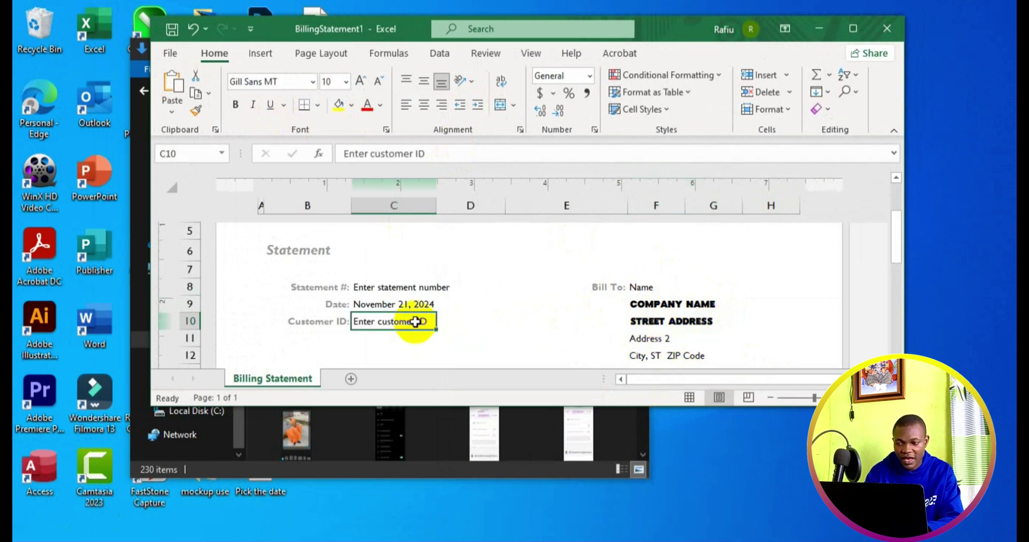
pyautogui.click(282, 84)
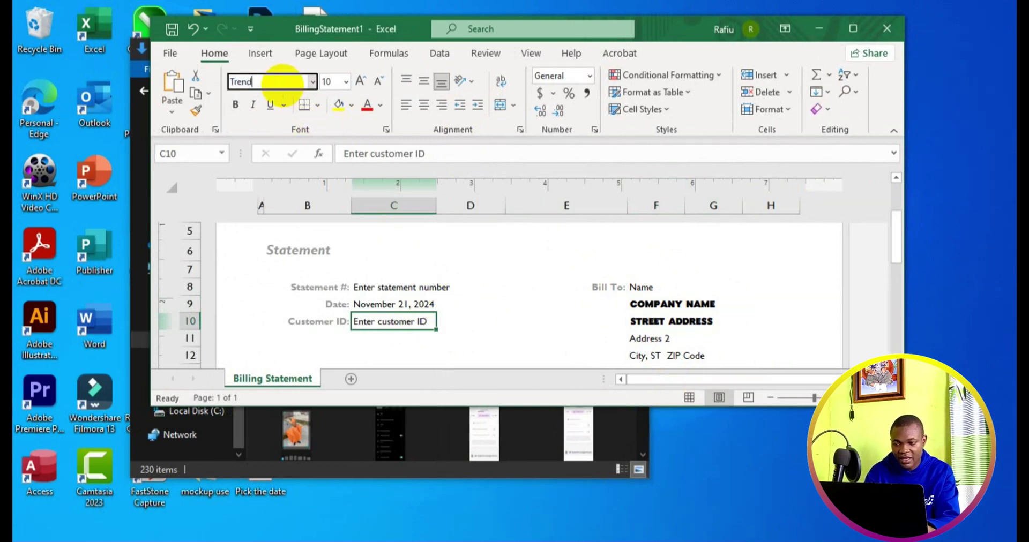
pyautogui.press('Return')
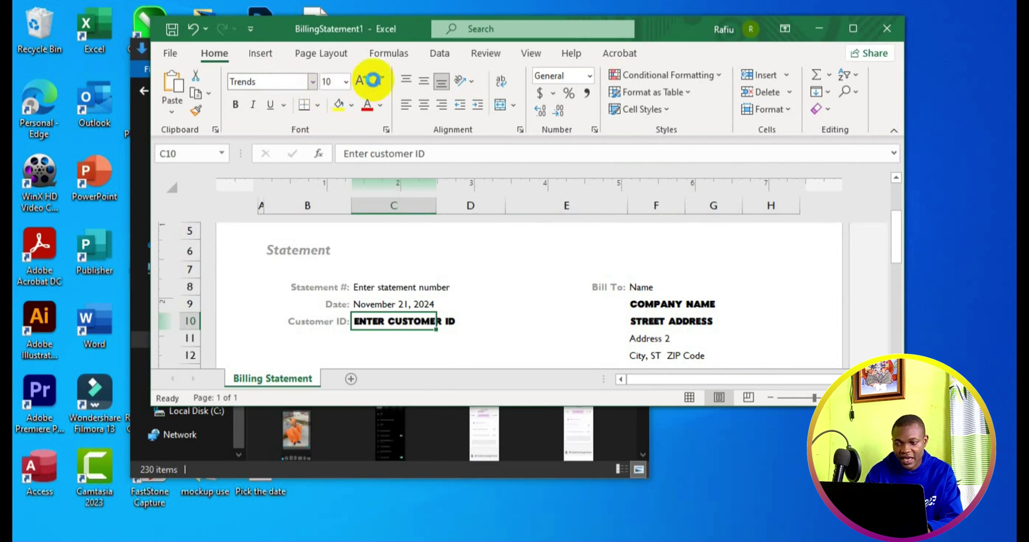
pyautogui.click(376, 84)
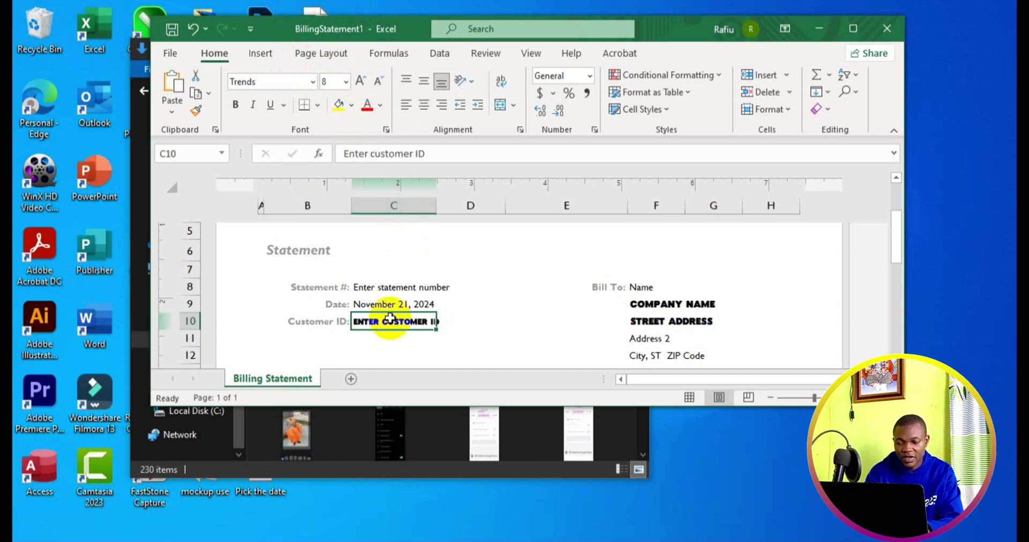
# Select the Address 2 cell F11 and maximize the workbook window.
pyautogui.click(423, 304)
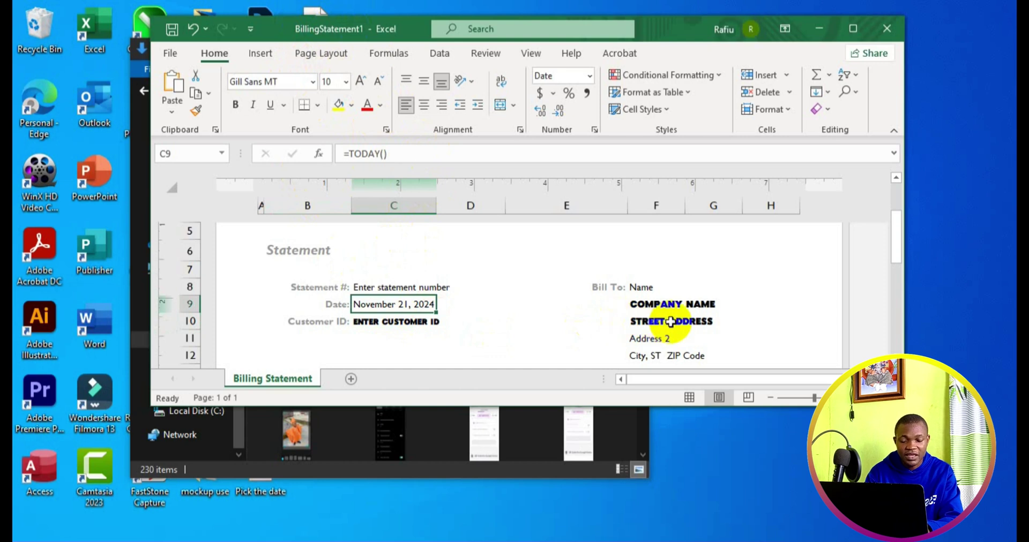
pyautogui.click(665, 338)
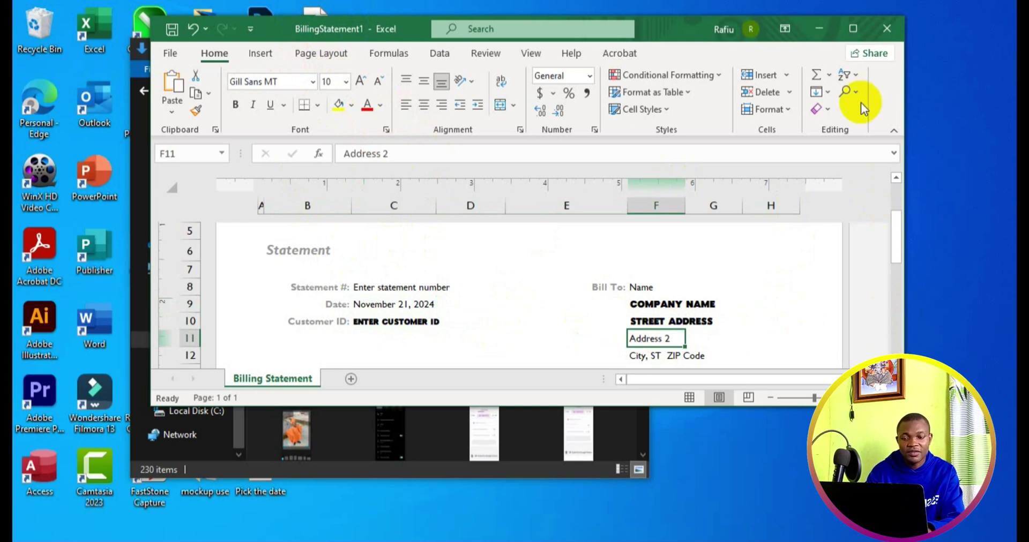
pyautogui.click(853, 30)
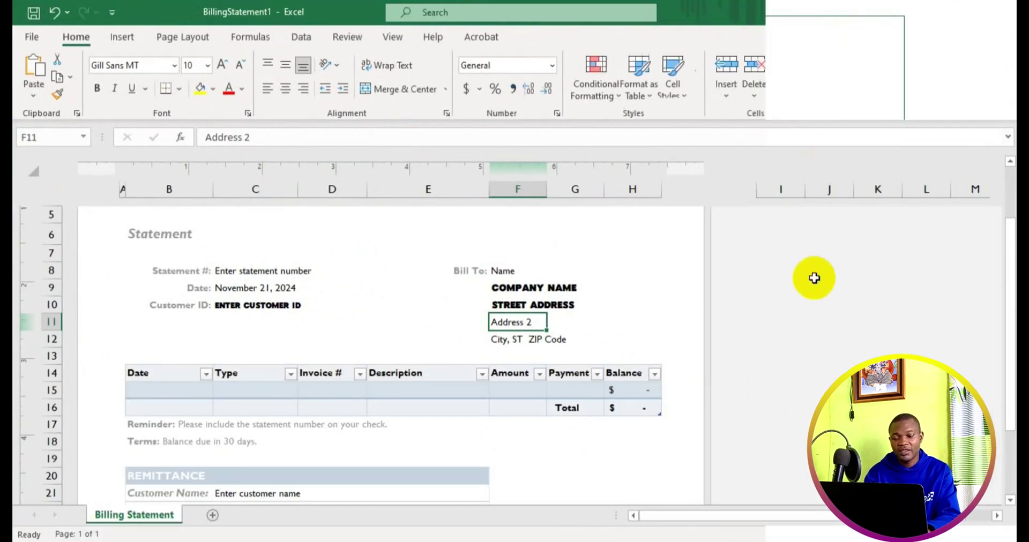